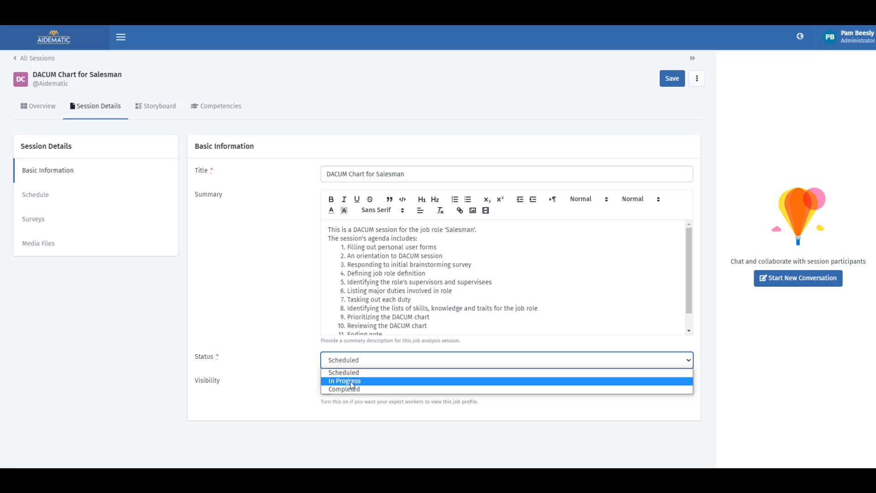
Schedule the session for 11/09/2020 at 12:00 PM and enter the passcode-protected virtual meeting link as the meeting address.
{"action": "left_click", "coordinate": [313, 361]}
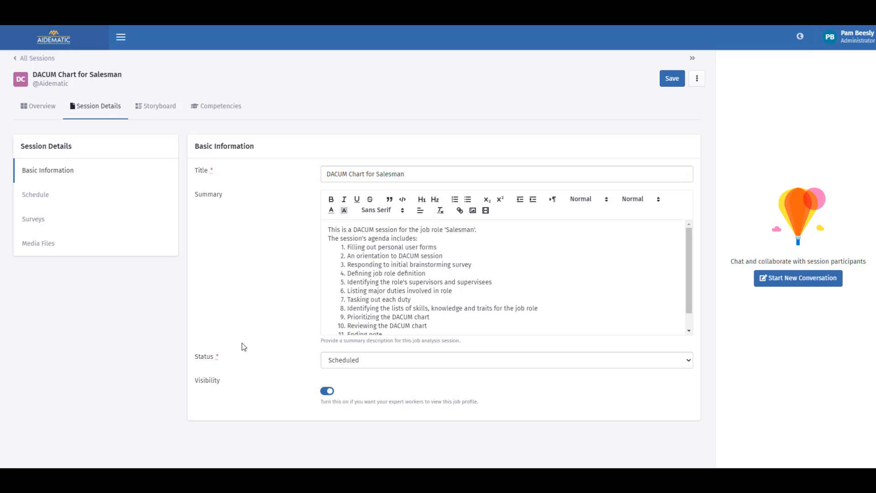
{"action": "left_click", "coordinate": [76, 203]}
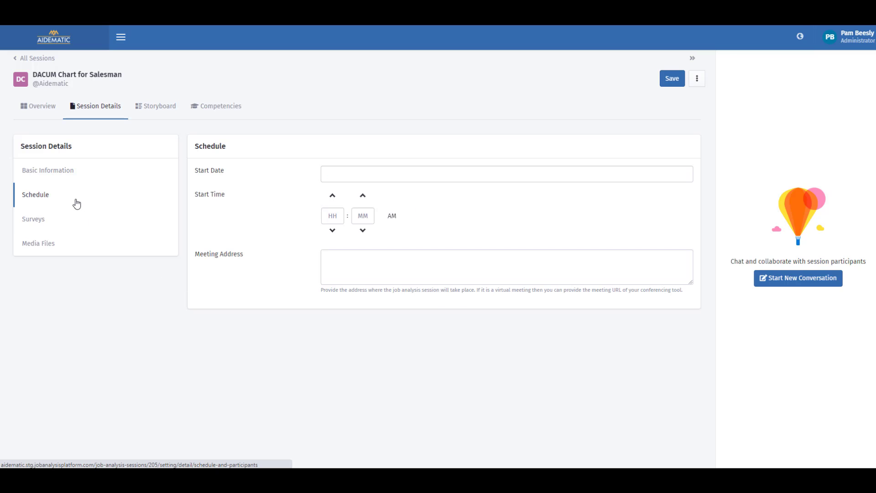
{"action": "left_click", "coordinate": [338, 174]}
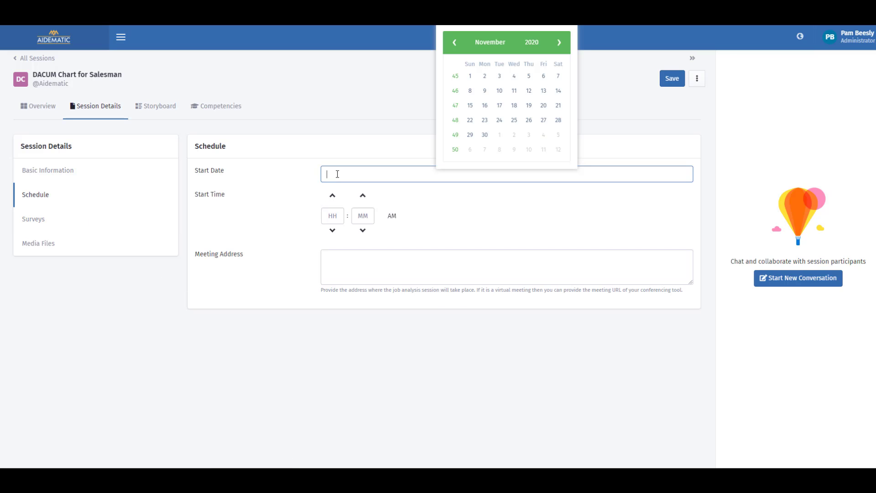
{"action": "left_click", "coordinate": [485, 91]}
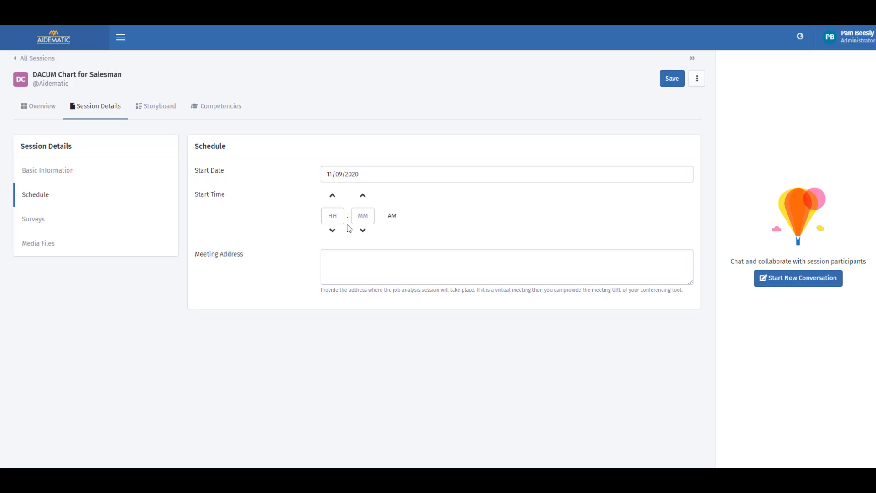
{"action": "left_click", "coordinate": [338, 214]}
{"action": "type", "text": "12"}
{"action": "left_click", "coordinate": [361, 218]}
{"action": "type", "text": "00"}
{"action": "left_click", "coordinate": [397, 222]}
{"action": "left_click", "coordinate": [333, 273]}
{"action": "key", "text": "ctrl+v"}
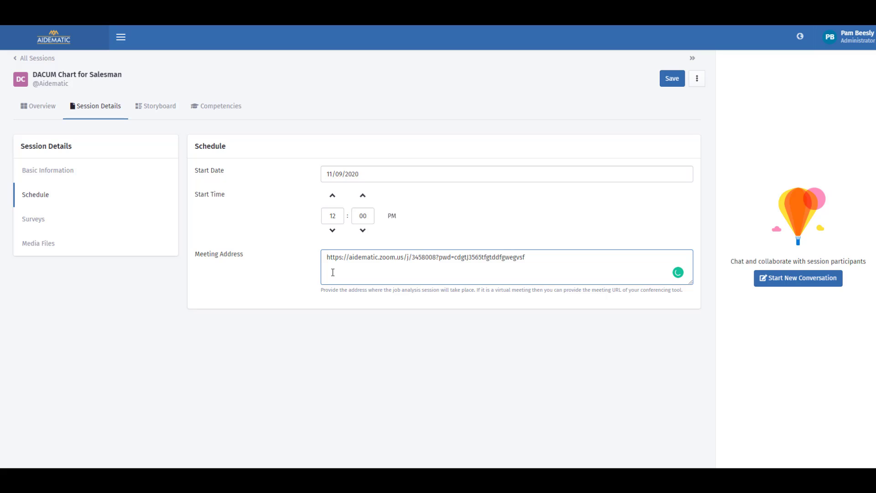
Attach the Initial brainstorming survey to the session.
{"action": "left_click", "coordinate": [71, 230]}
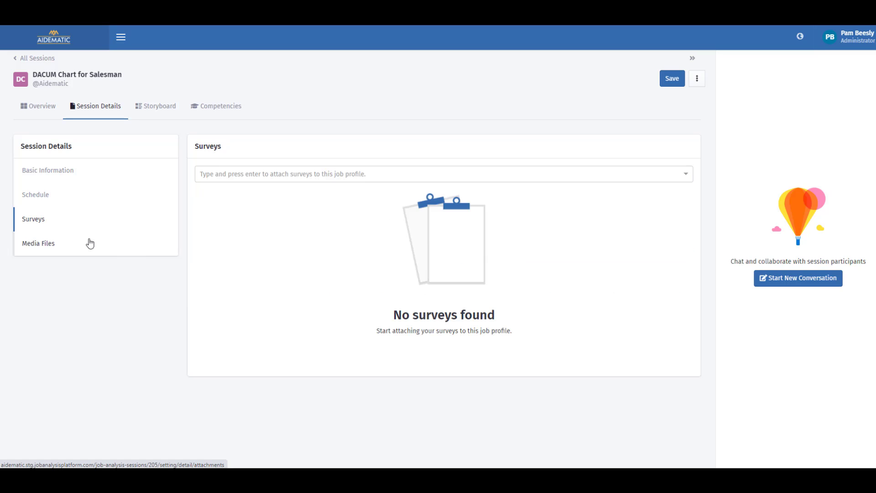
{"action": "left_click", "coordinate": [234, 180]}
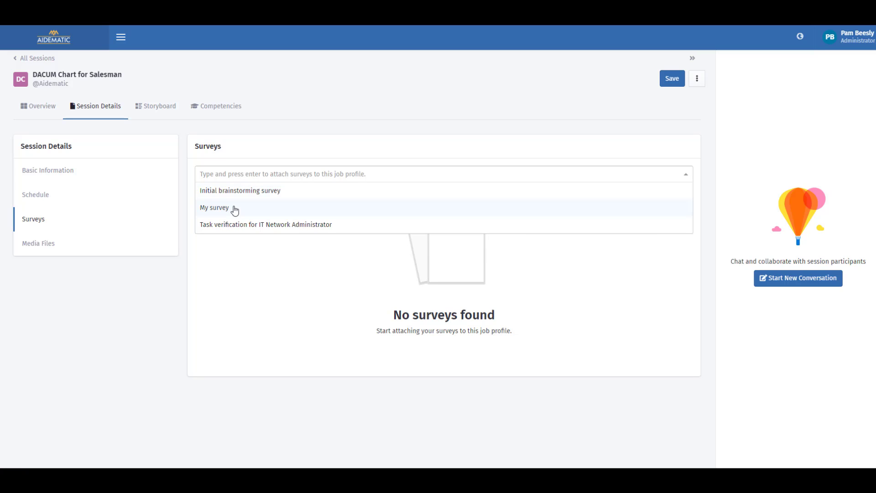
{"action": "left_click", "coordinate": [230, 192]}
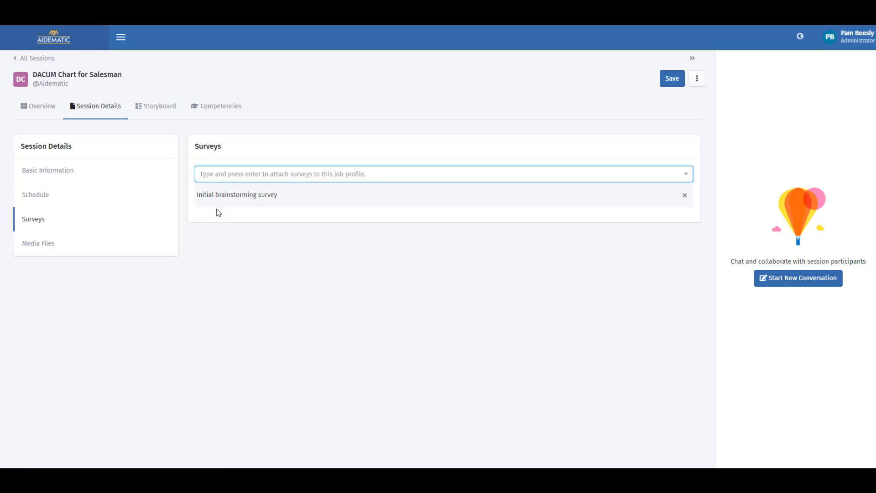
Attach the media files Basics of DACUM, DACUM Orientation, Steps in DACUM process and Getting Started With Job Analysis Platform, and save the session.
{"action": "left_click", "coordinate": [106, 248]}
{"action": "left_click", "coordinate": [235, 178]}
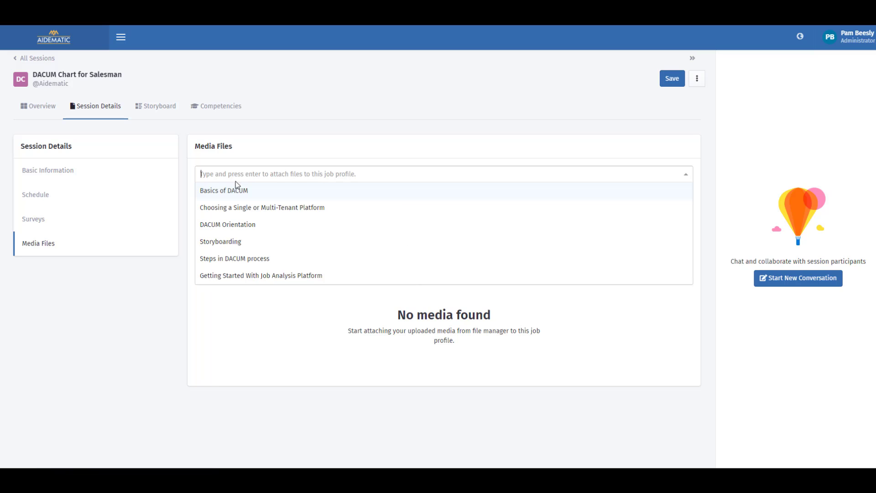
{"action": "left_click", "coordinate": [236, 190]}
{"action": "left_click", "coordinate": [237, 173]}
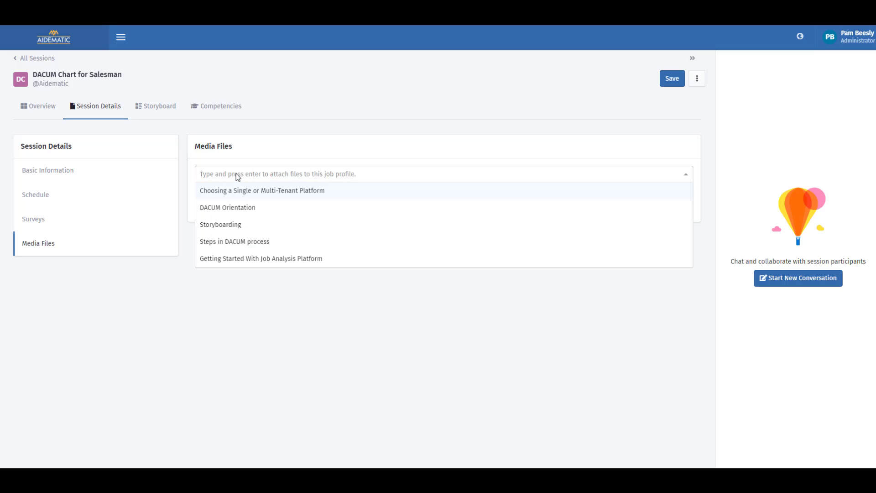
{"action": "left_click", "coordinate": [237, 209]}
{"action": "left_click", "coordinate": [244, 224]}
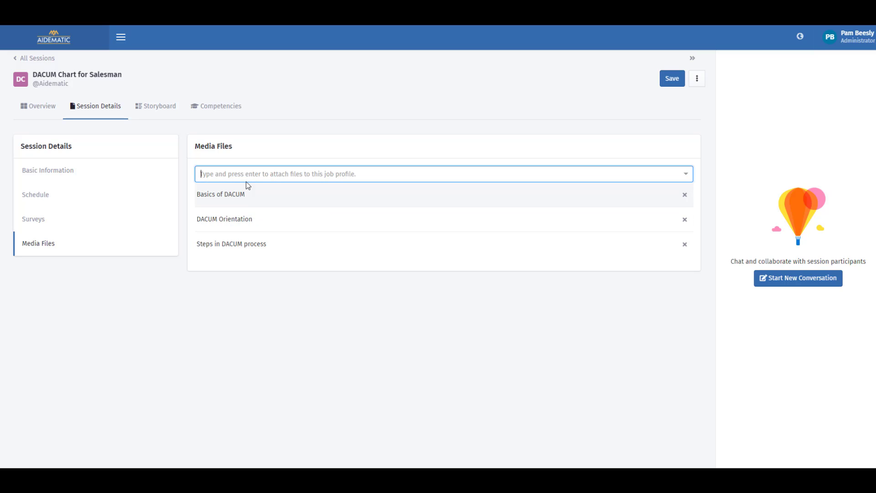
{"action": "left_click", "coordinate": [248, 175]}
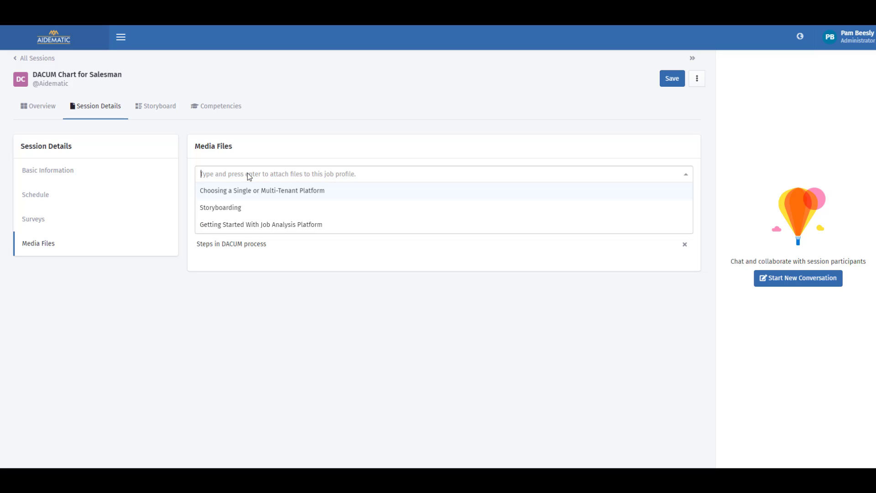
{"action": "left_click", "coordinate": [251, 224]}
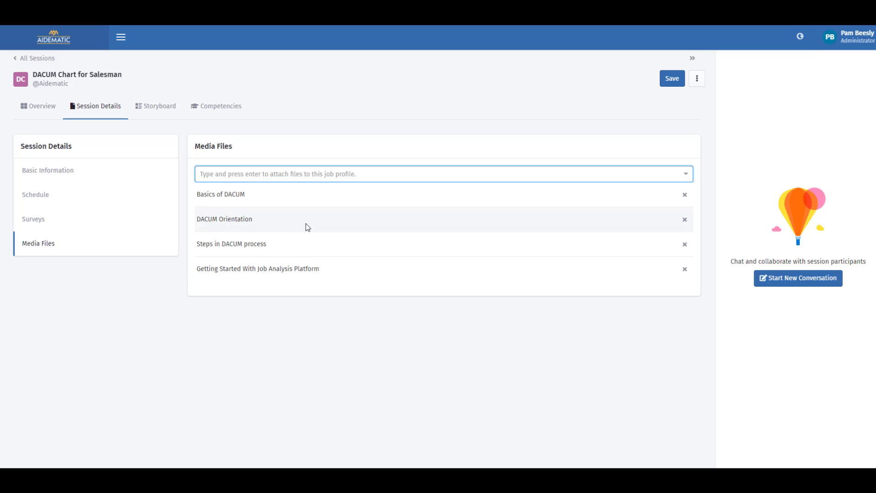
{"action": "left_click", "coordinate": [672, 82]}
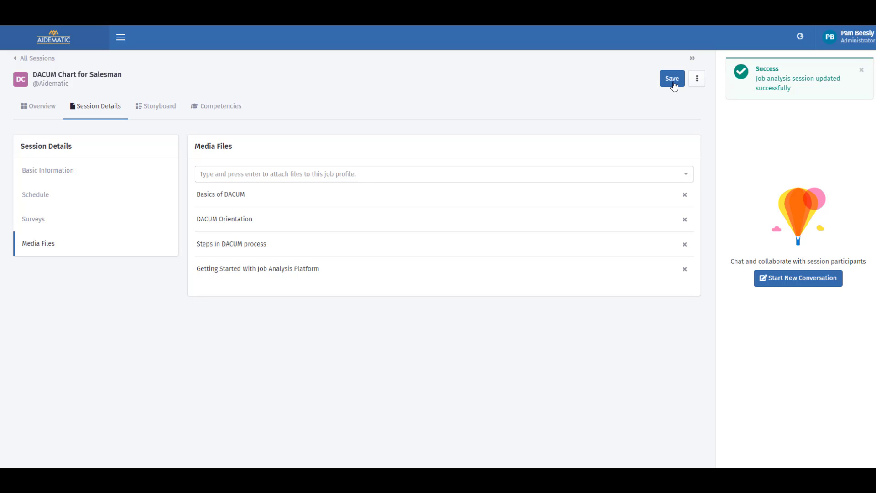
Show the session room for the Salesman DACUM chart and enter the session.
{"action": "left_click", "coordinate": [697, 82]}
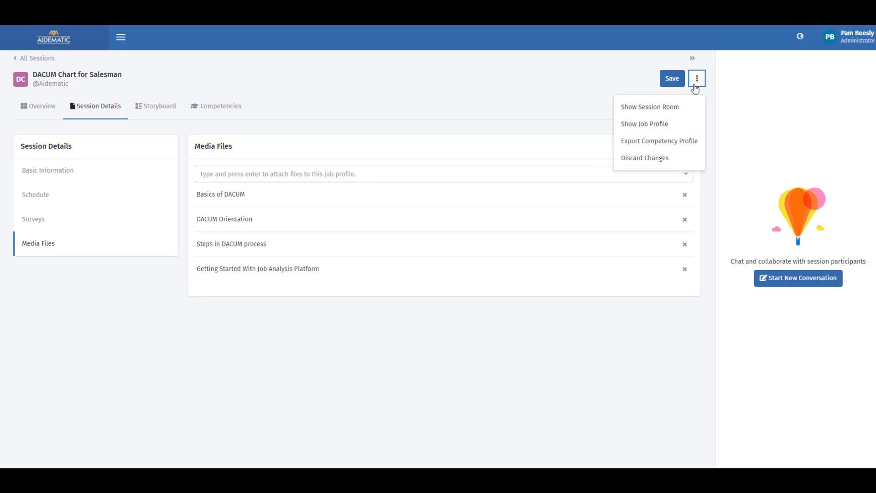
{"action": "left_click", "coordinate": [693, 112]}
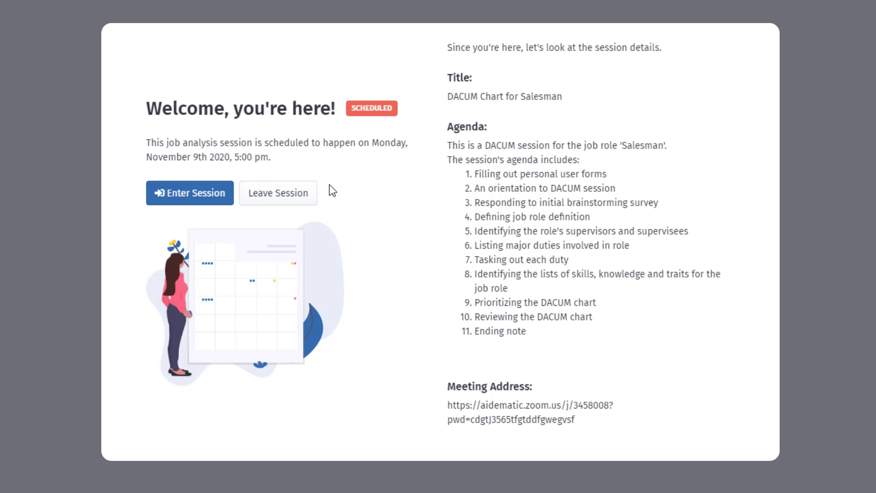
{"action": "left_click", "coordinate": [195, 199]}
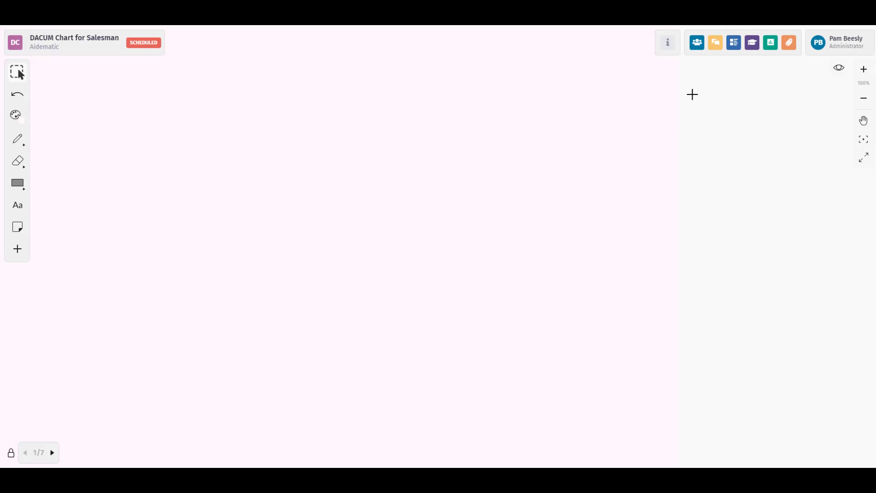
Invite participants with the ExpertWorker role by entering their e-mail addresses, with calendar invites sent to them.
{"action": "left_click", "coordinate": [698, 46]}
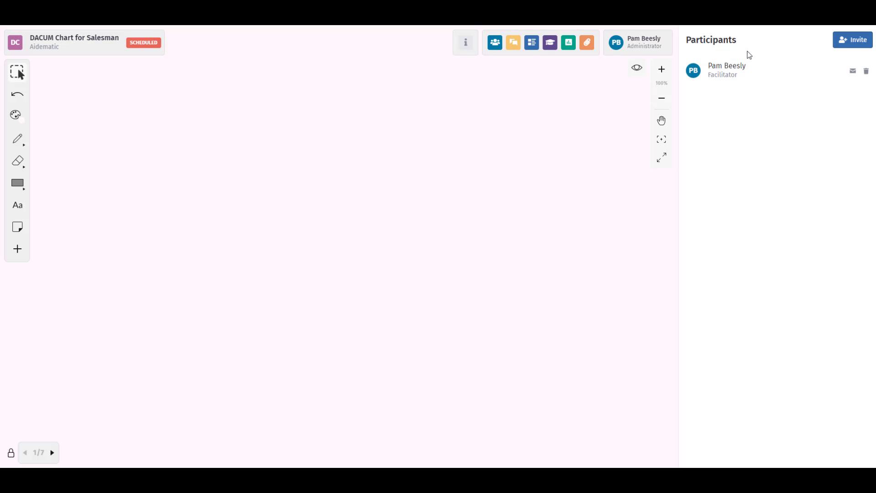
{"action": "left_click", "coordinate": [850, 48]}
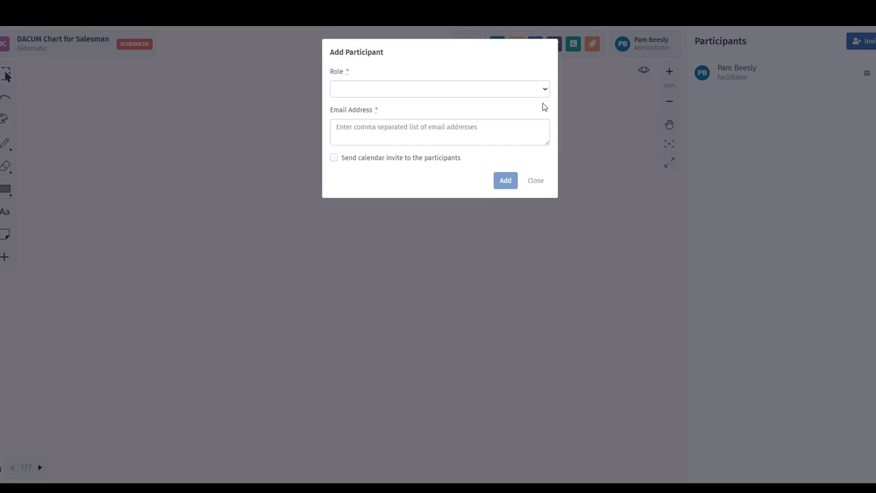
{"action": "left_click", "coordinate": [488, 92]}
{"action": "left_click", "coordinate": [531, 192]}
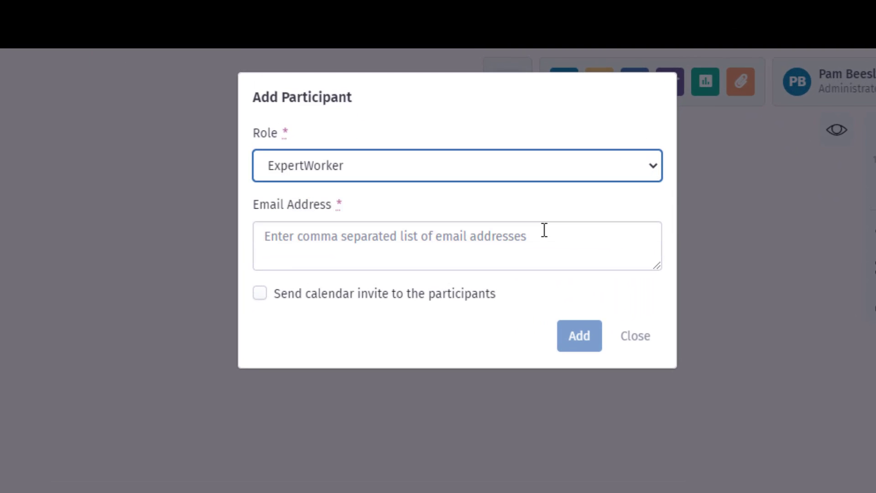
{"action": "left_click", "coordinate": [516, 216]}
{"action": "key", "text": "ctrl+v"}
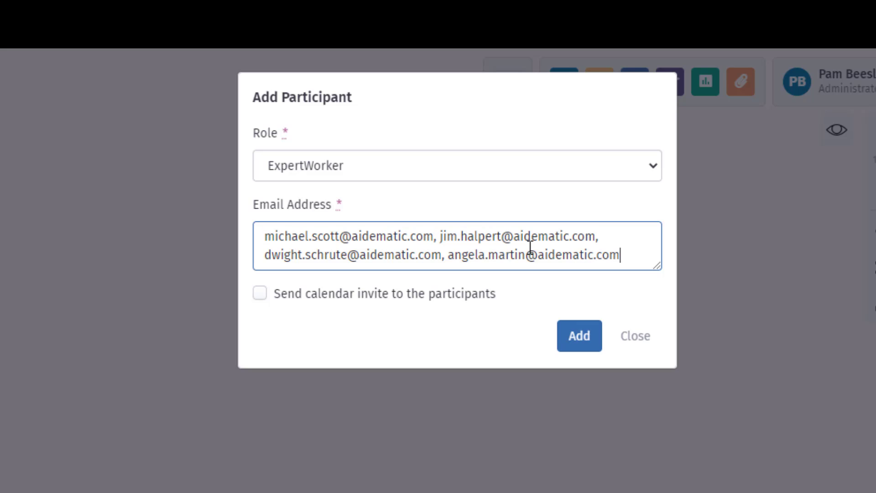
{"action": "left_click", "coordinate": [385, 292]}
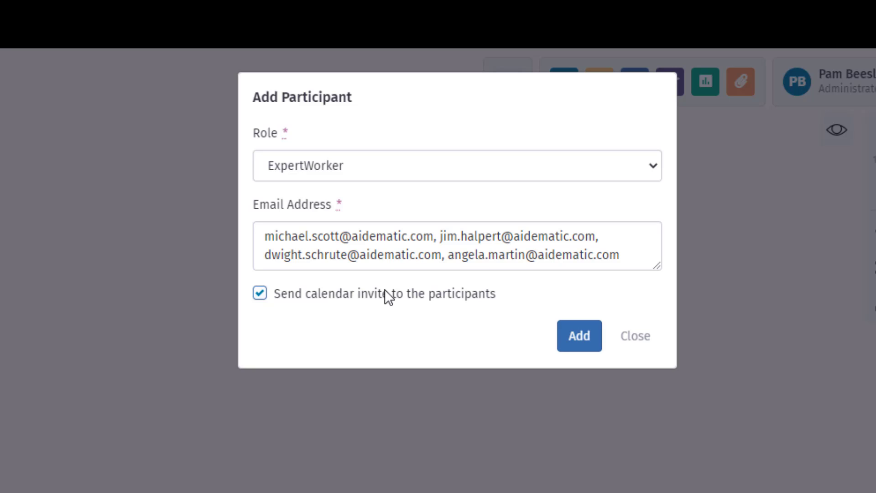
{"action": "left_click", "coordinate": [569, 336]}
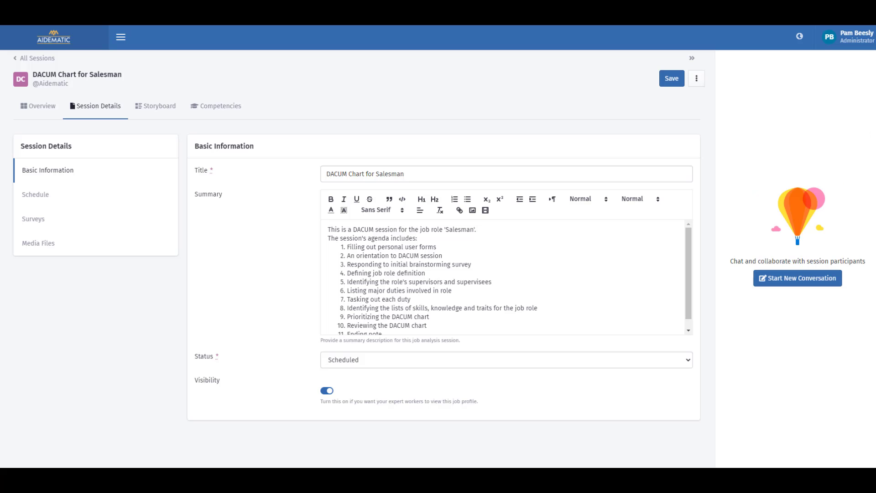
Set the session's status to In Progress, save it, and proceed past the start notice in the session room.
{"action": "left_click", "coordinate": [329, 361]}
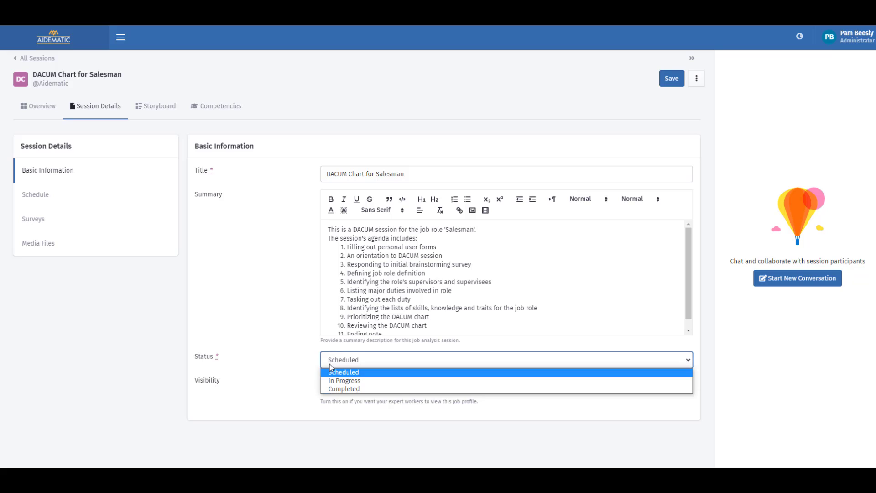
{"action": "left_click", "coordinate": [334, 381]}
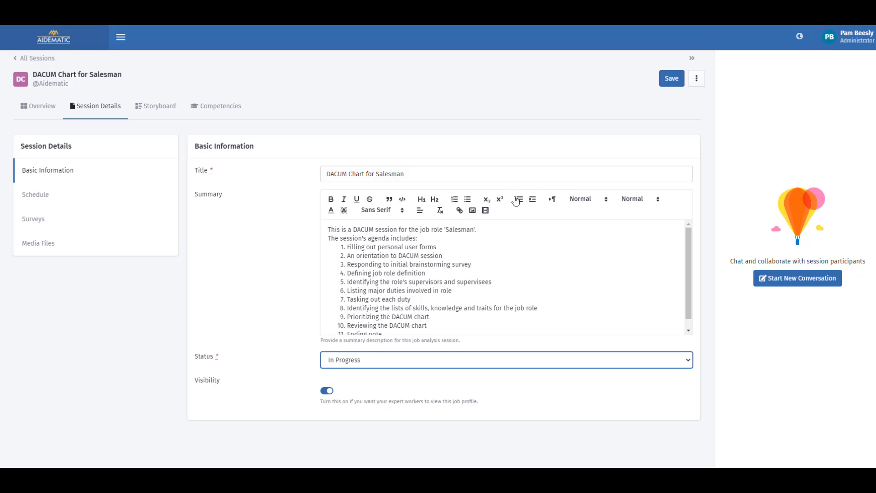
{"action": "left_click", "coordinate": [678, 82]}
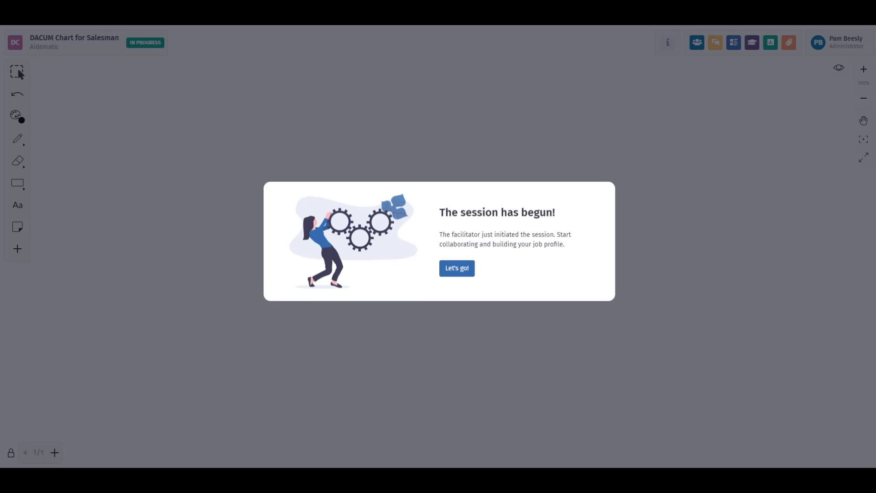
{"action": "left_click", "coordinate": [443, 271]}
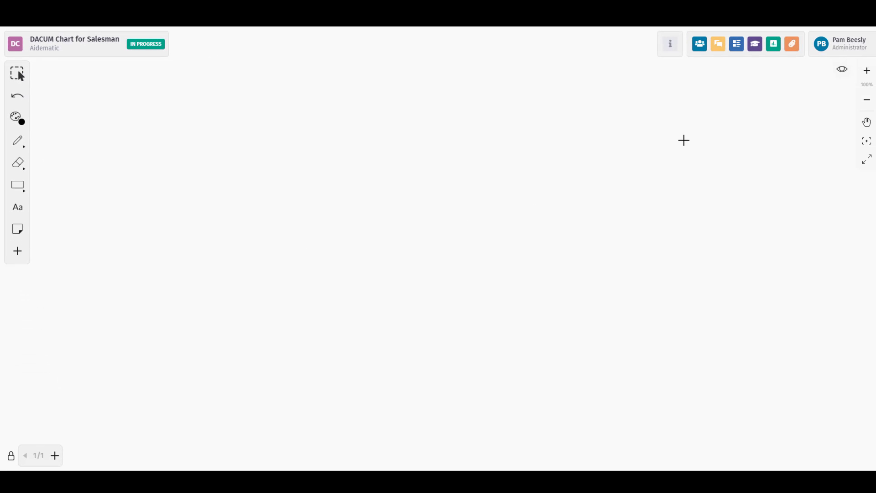
Start a conversation with the subject "Brainstorming duties" and the body "Please start submitting your ideas under this thread.".
{"action": "left_click", "coordinate": [718, 44]}
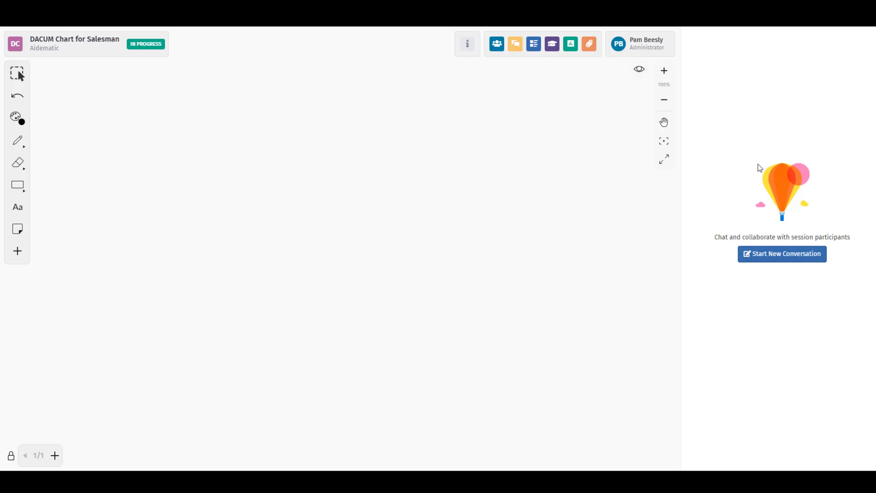
{"action": "left_click", "coordinate": [766, 255]}
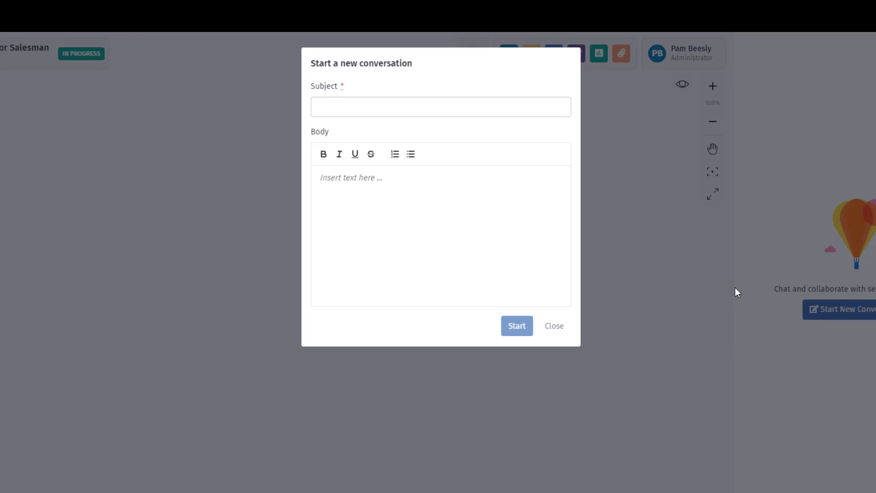
{"action": "left_click", "coordinate": [375, 105]}
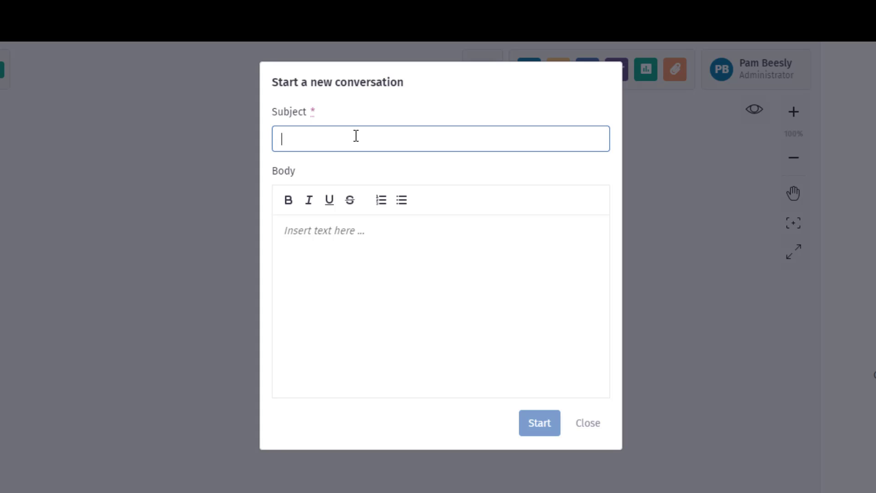
{"action": "type", "text": "Brainstorming duties"}
{"action": "left_click", "coordinate": [418, 245]}
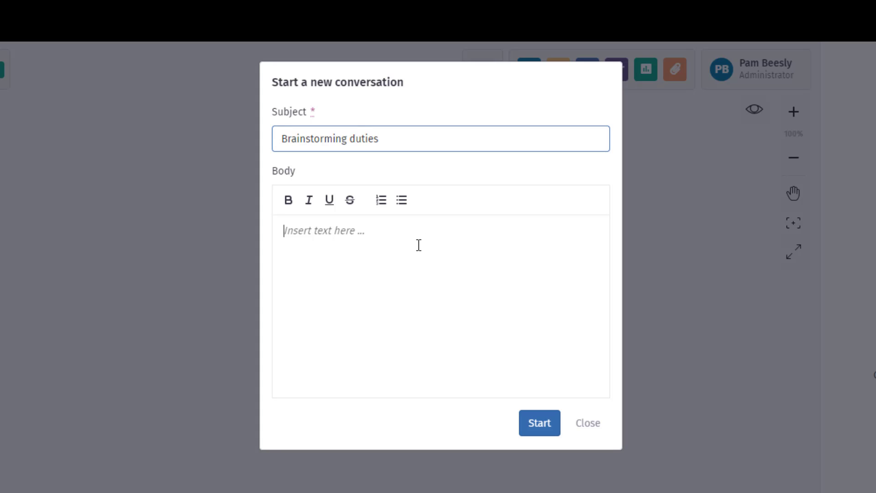
{"action": "type", "text": "Please start submitting your ideas under this threa"}
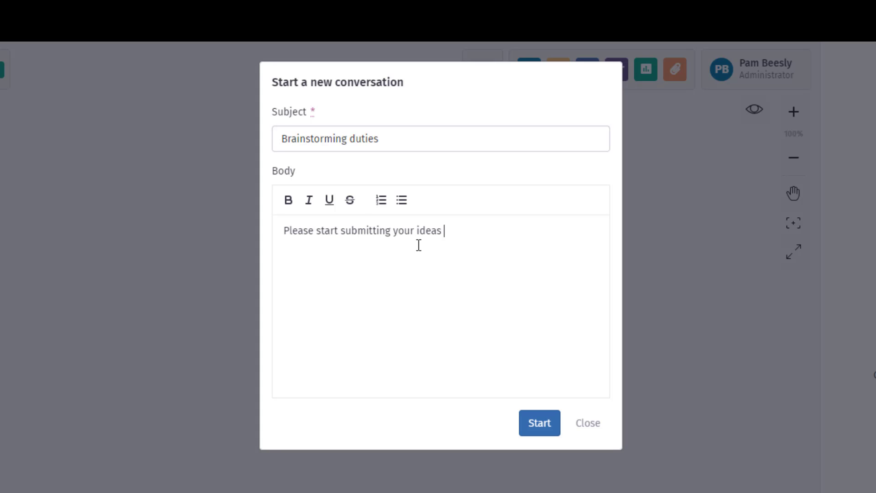
{"action": "type", "text": "d."}
{"action": "left_click", "coordinate": [531, 432]}
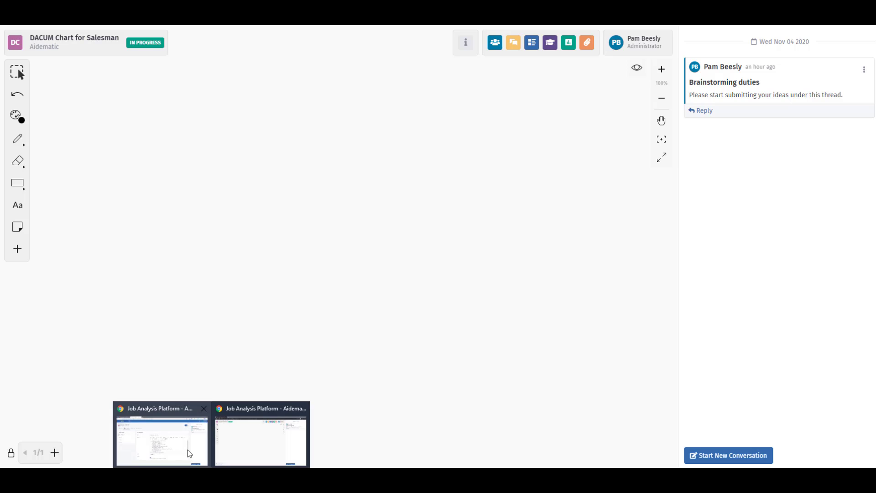
Add a duty titled "Duty A" to the storyboard in the Salesman session's settings.
{"action": "left_click", "coordinate": [189, 453]}
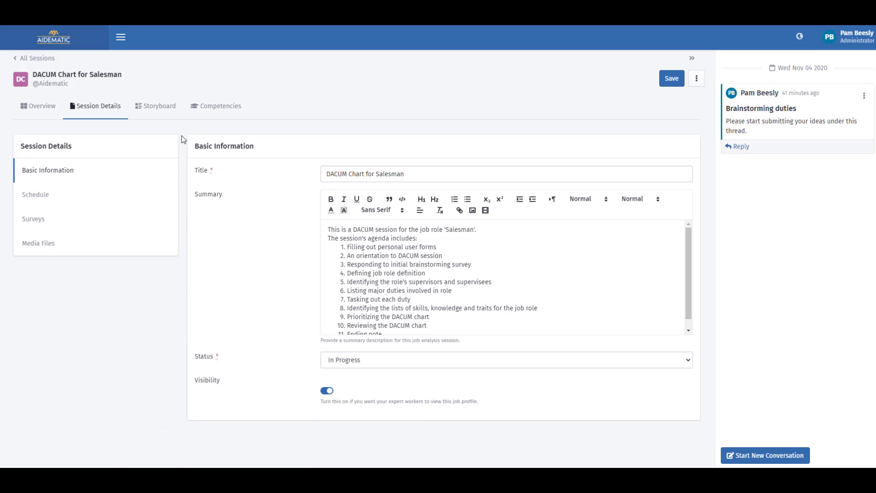
{"action": "left_click", "coordinate": [170, 116]}
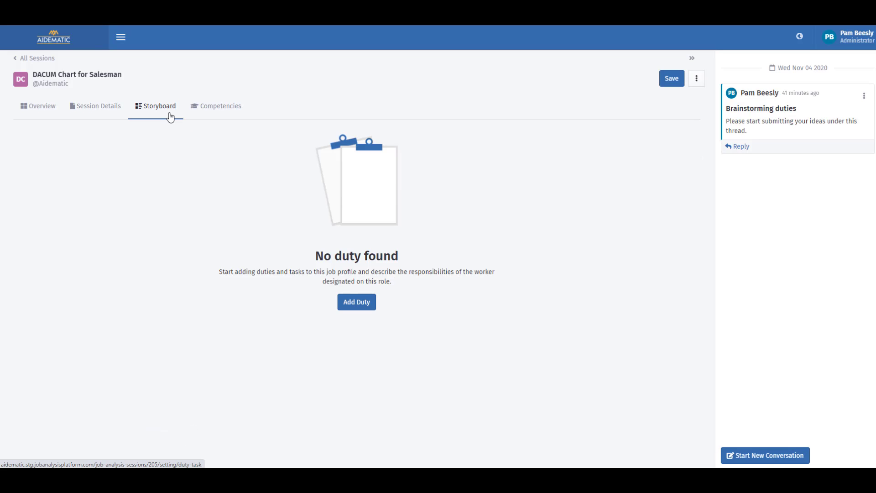
{"action": "left_click", "coordinate": [345, 305]}
{"action": "left_click", "coordinate": [730, 253]}
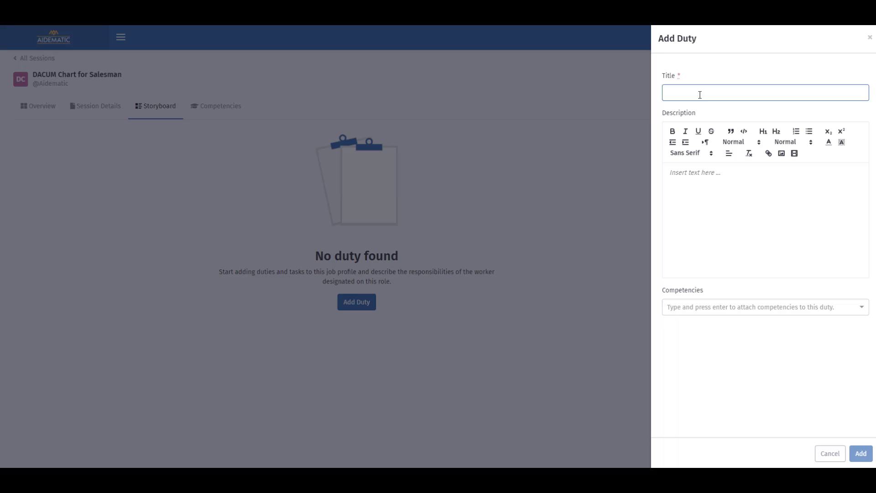
{"action": "type", "text": "Duty A"}
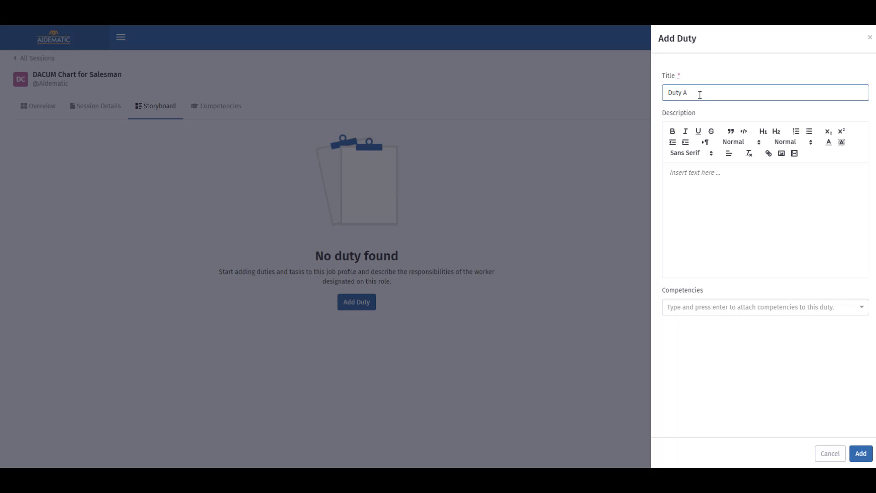
{"action": "left_click", "coordinate": [858, 453]}
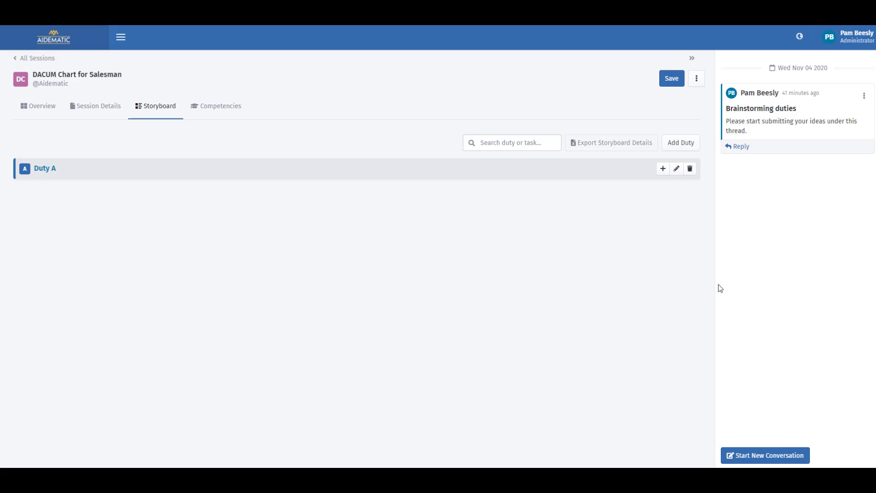
Add a task titled "Task A1" under Duty A.
{"action": "left_click", "coordinate": [662, 170]}
{"action": "left_click", "coordinate": [732, 253]}
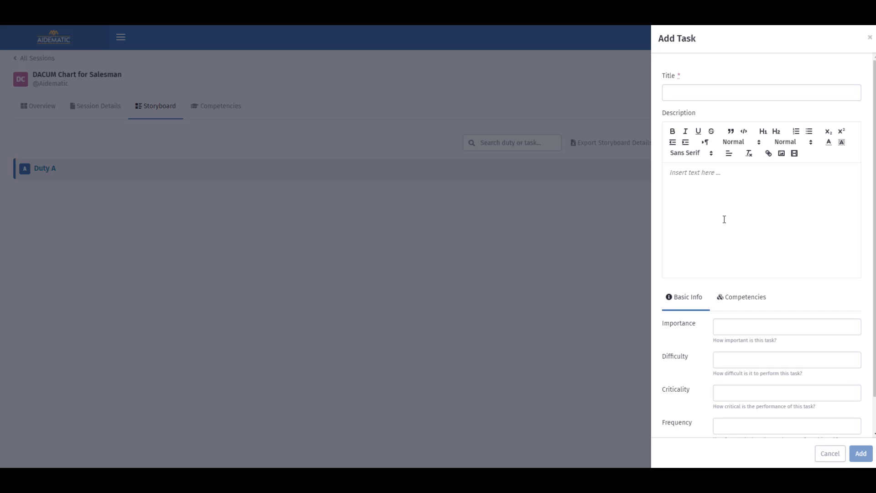
{"action": "left_click", "coordinate": [701, 94]}
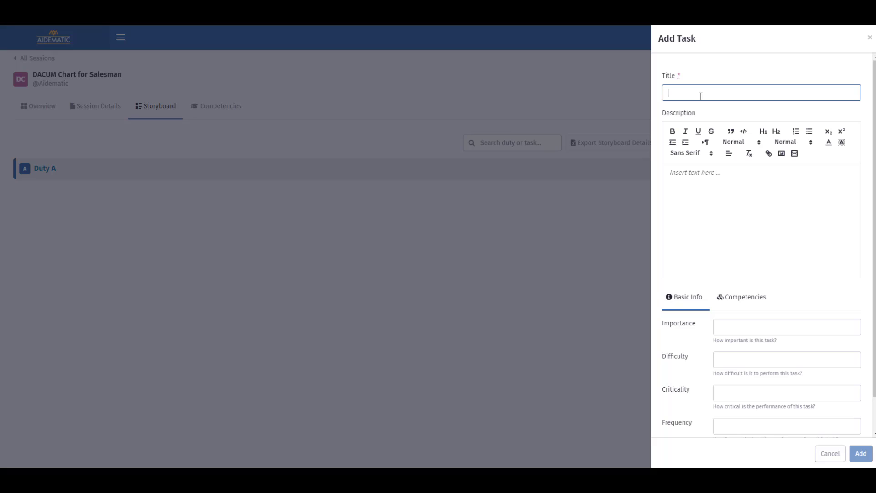
{"action": "type", "text": "Task A1"}
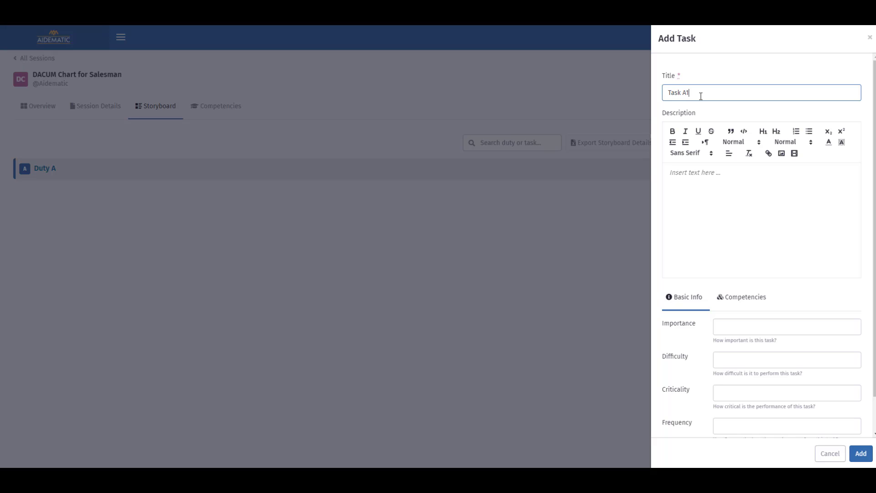
{"action": "left_click", "coordinate": [863, 455]}
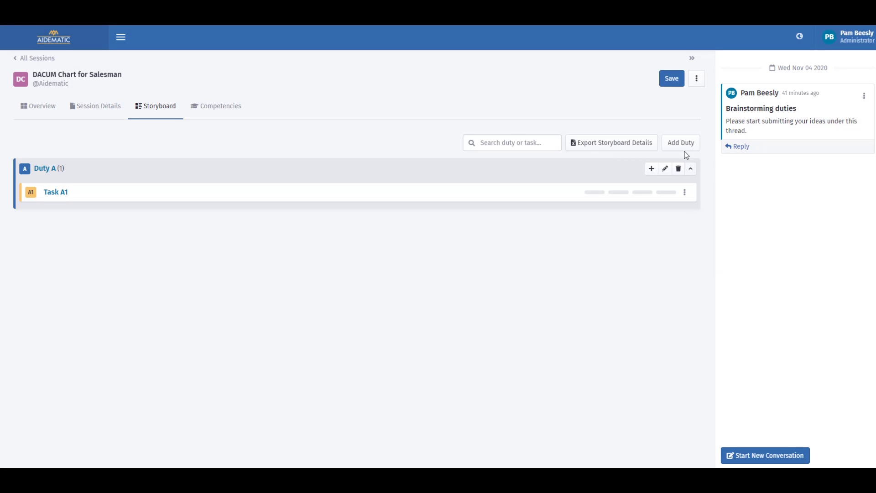
Save the session and show its updated storyboard in the session room.
{"action": "left_click", "coordinate": [672, 79]}
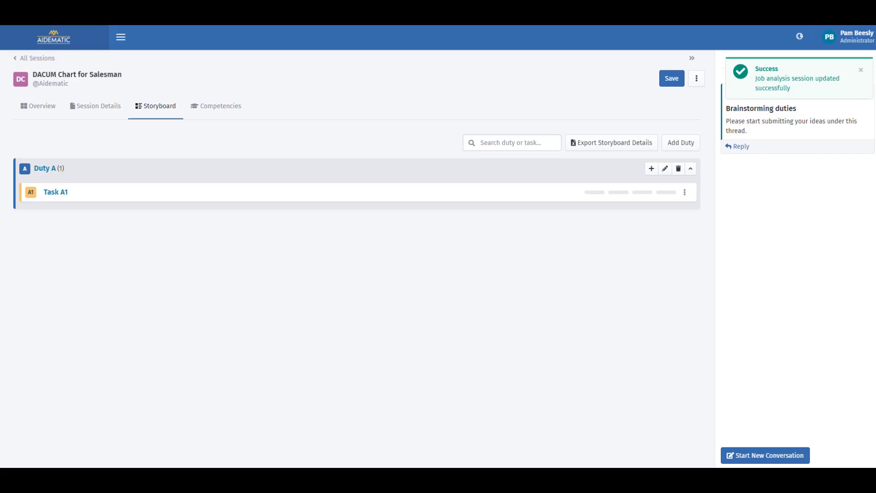
{"action": "left_click", "coordinate": [248, 454]}
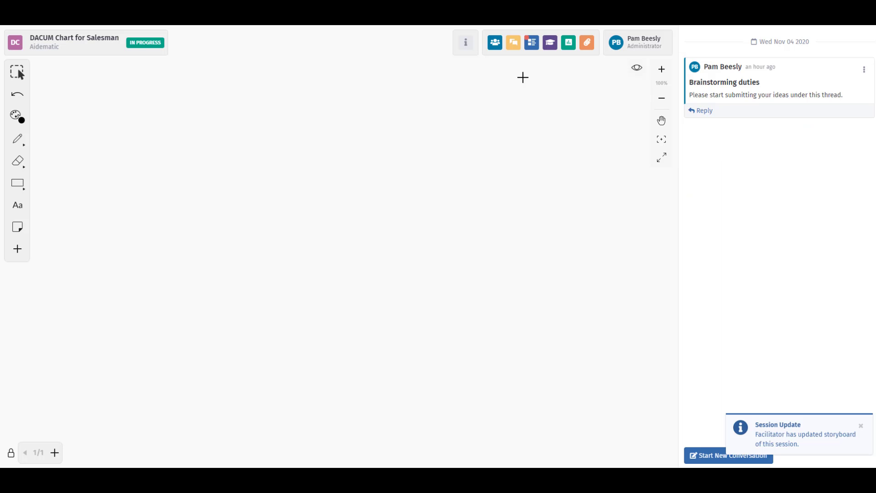
{"action": "left_click", "coordinate": [529, 46]}
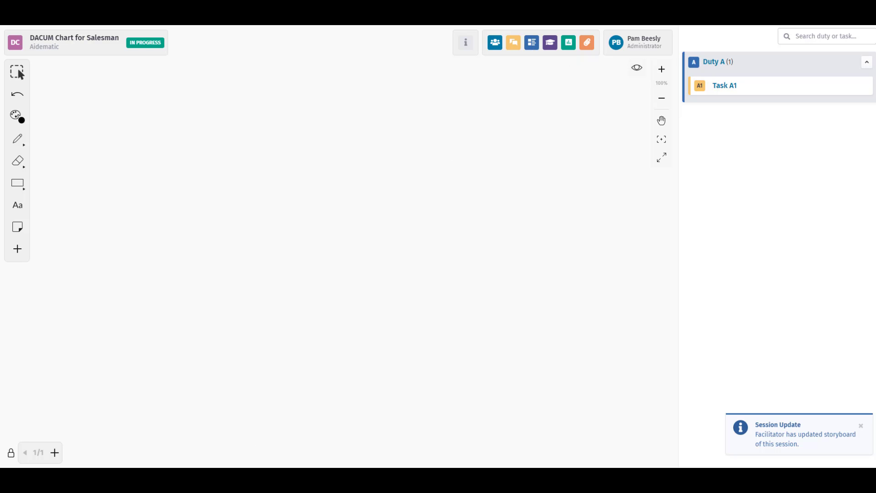
Back in the session settings, attach the Leading and Supervising competency at the Individual Contributor level.
{"action": "left_click", "coordinate": [180, 435]}
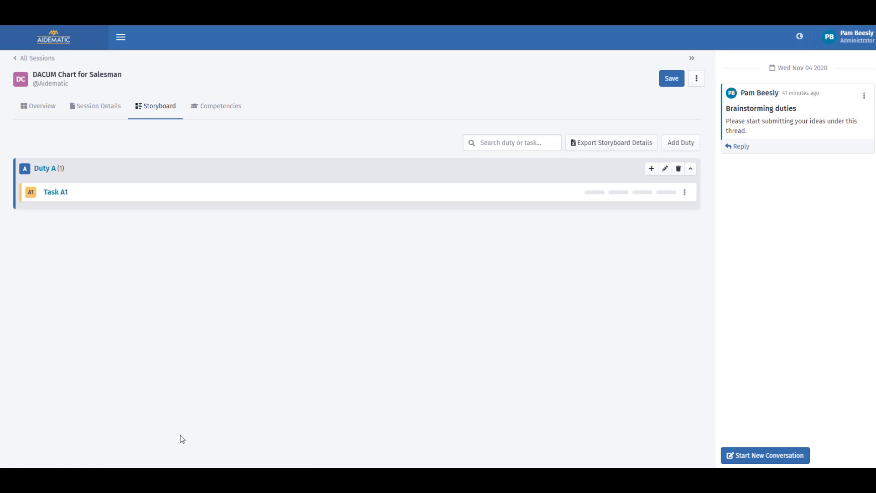
{"action": "left_click", "coordinate": [228, 113]}
{"action": "left_click", "coordinate": [234, 174]}
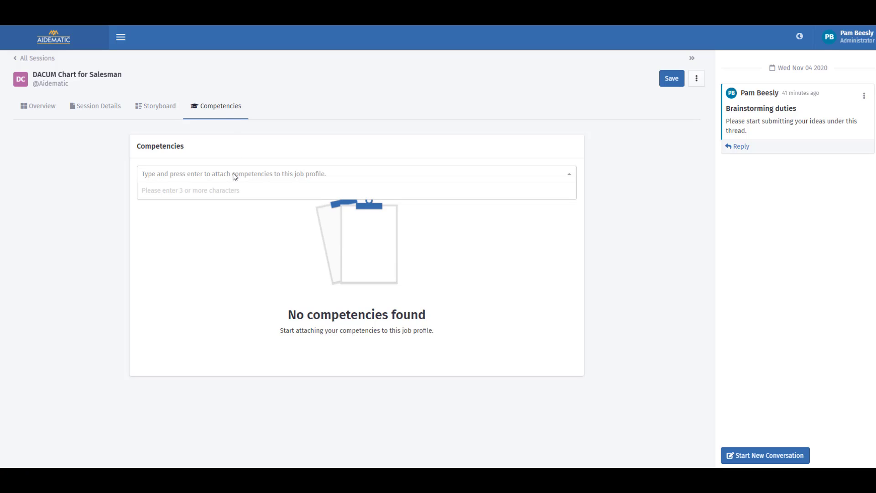
{"action": "type", "text": "lead"}
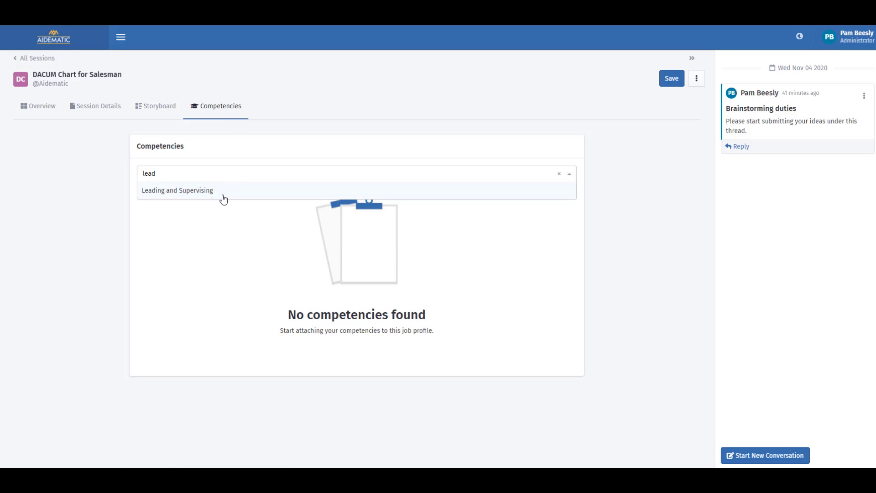
{"action": "left_click", "coordinate": [221, 199]}
{"action": "left_click", "coordinate": [210, 223]}
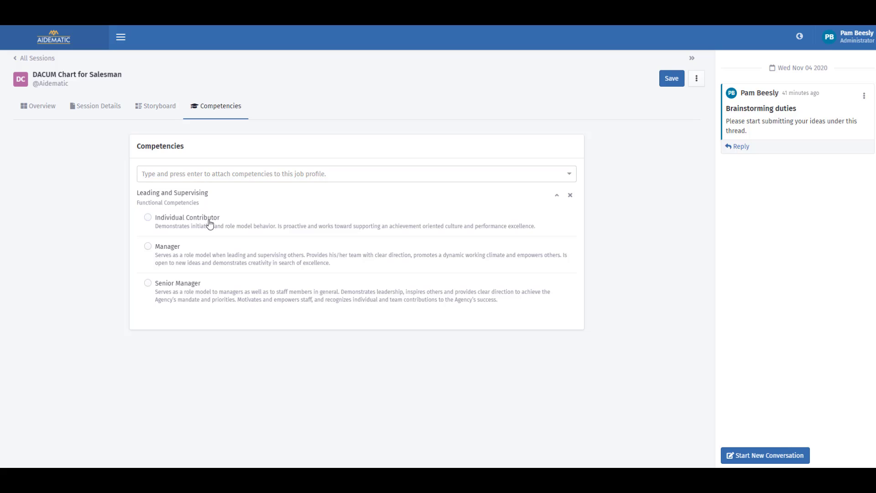
Attach the Achieving Results competency at the Individual Contributor level and save the session.
{"action": "left_click", "coordinate": [197, 175]}
{"action": "type", "text": "achiev"}
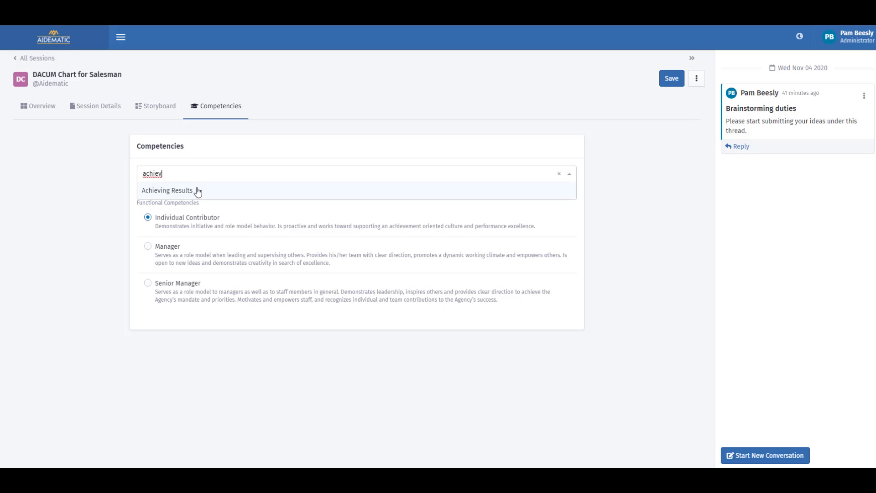
{"action": "left_click", "coordinate": [196, 191]}
{"action": "left_click", "coordinate": [208, 357]}
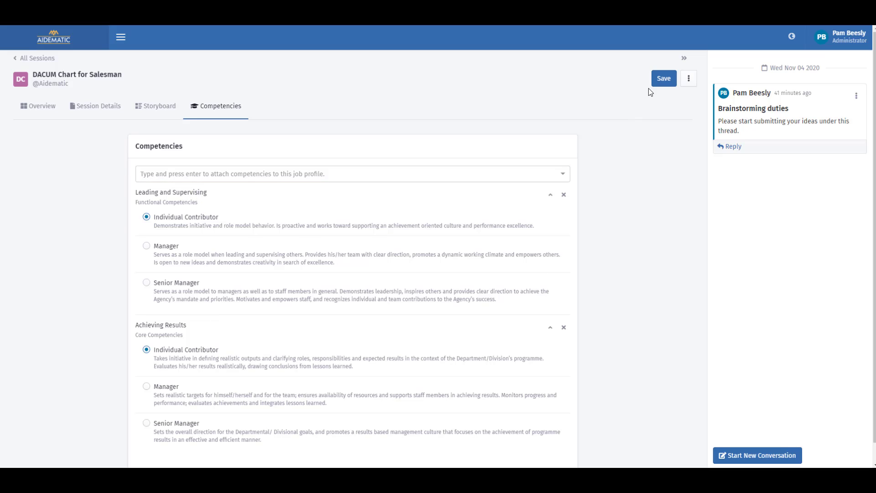
{"action": "left_click", "coordinate": [662, 78]}
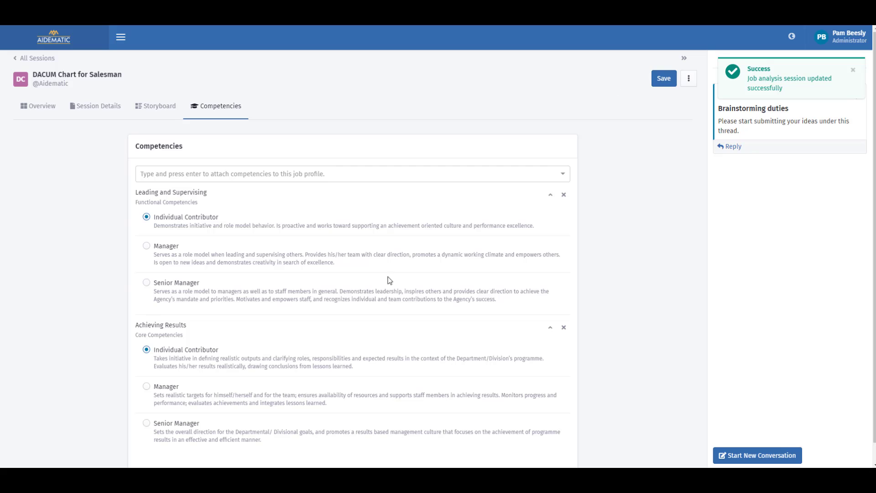
Review the functional and core competencies of the Salesman session in the session room.
{"action": "left_click", "coordinate": [235, 462]}
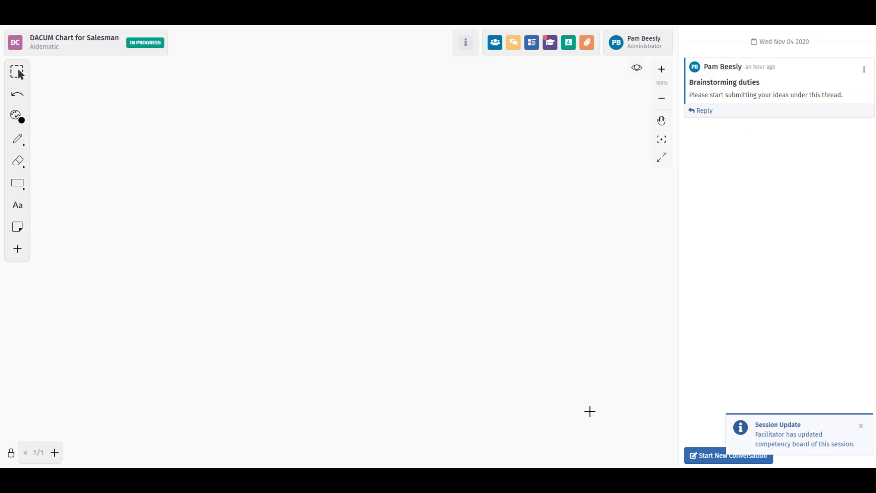
{"action": "left_click", "coordinate": [550, 43]}
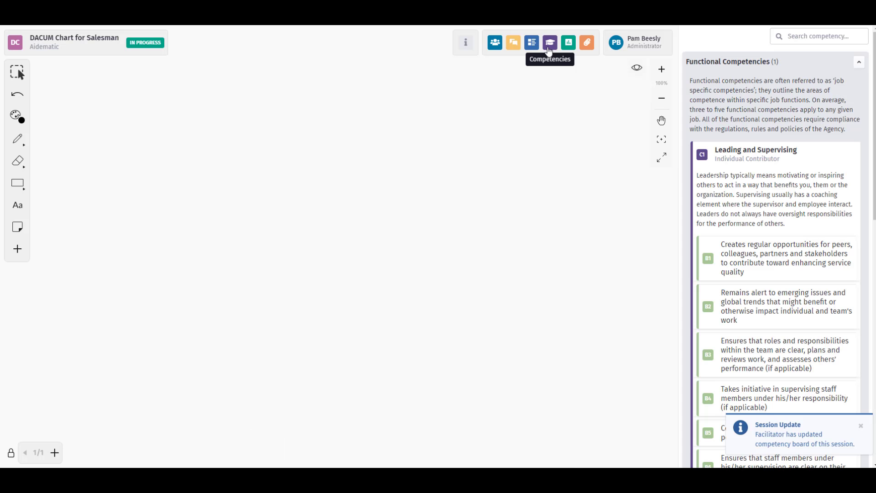
{"action": "scroll", "coordinate": [785, 294], "scroll_direction": "down", "scroll_amount": 10}
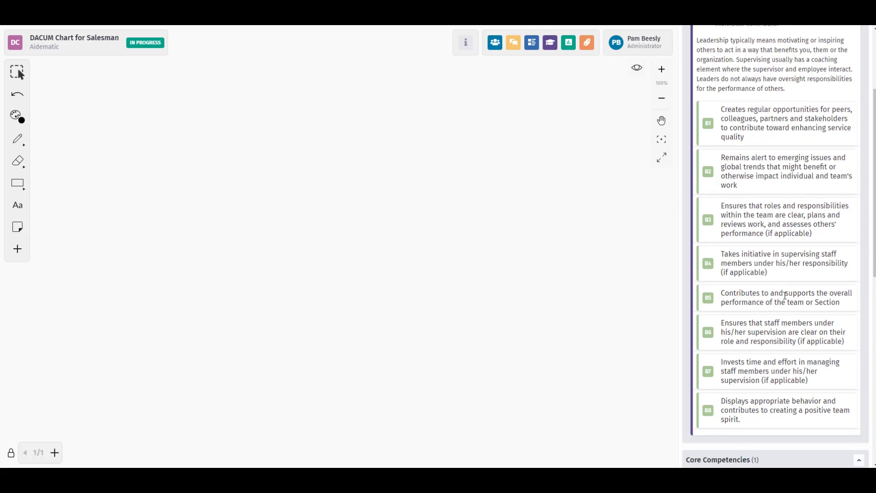
{"action": "scroll", "coordinate": [785, 299], "scroll_direction": "down", "scroll_amount": 1}
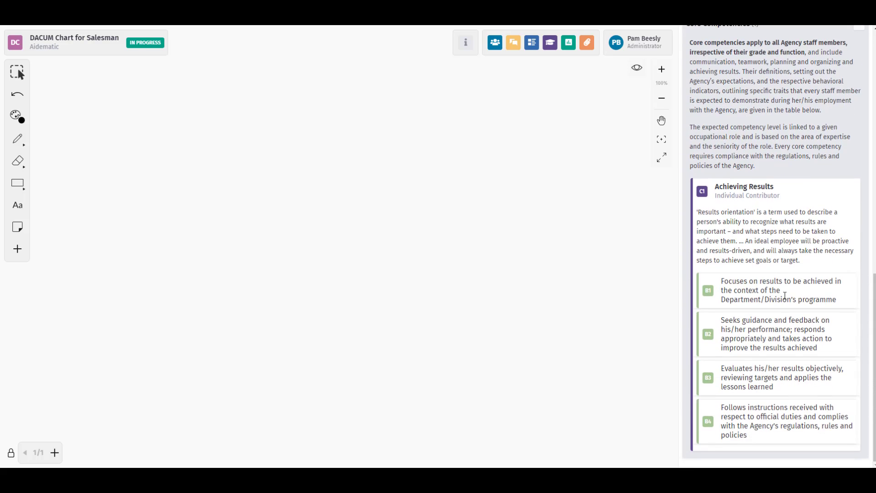
{"action": "scroll", "coordinate": [785, 296], "scroll_direction": "up", "scroll_amount": 10}
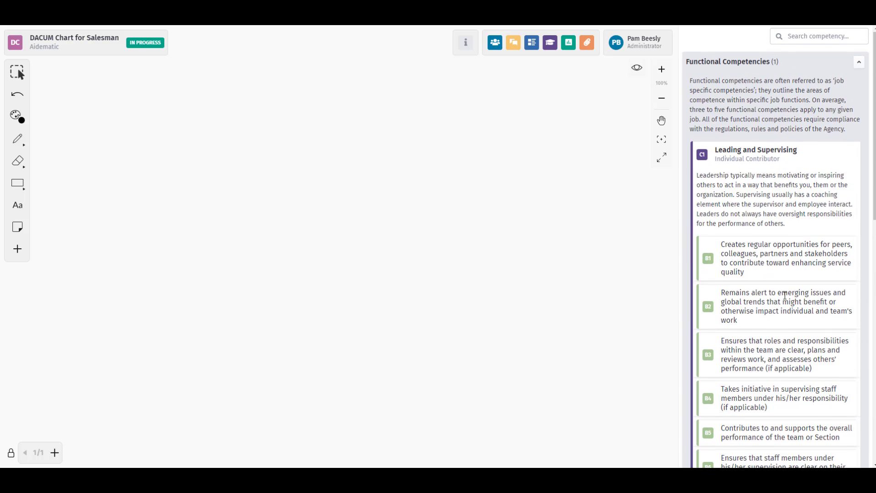
View the "Initial brainstorming survey" and the "Steps in DACUM process" media file from the session room.
{"action": "left_click", "coordinate": [569, 53]}
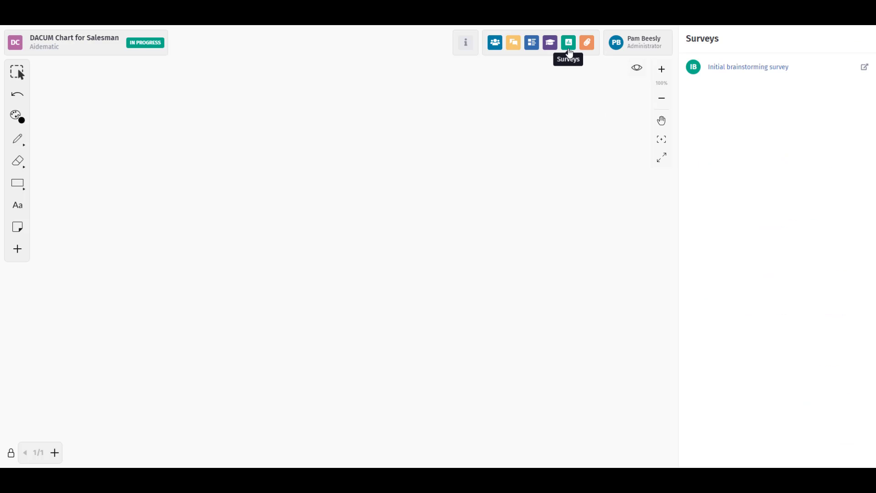
{"action": "left_click", "coordinate": [742, 71]}
{"action": "left_click", "coordinate": [427, 188]}
{"action": "left_click", "coordinate": [588, 45]}
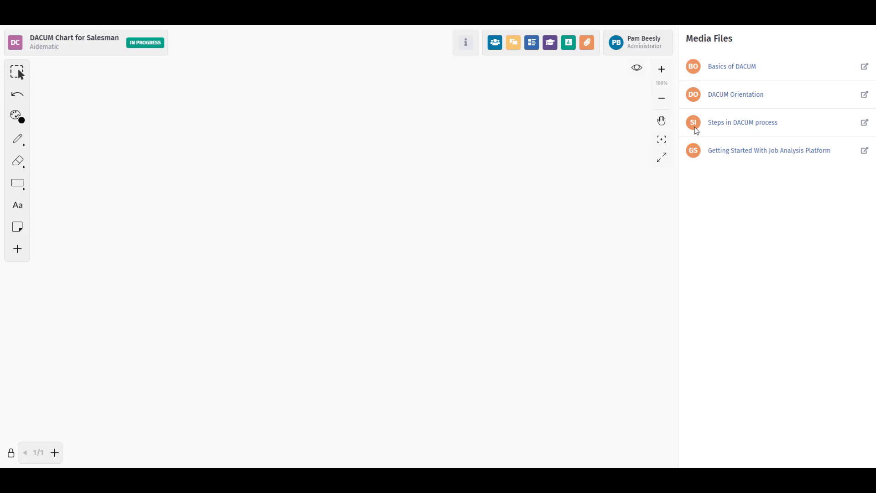
{"action": "left_click", "coordinate": [718, 128]}
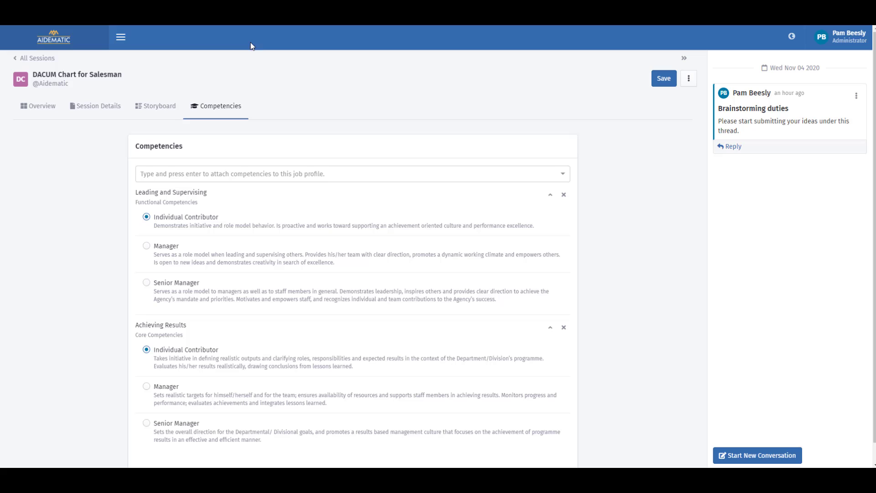
Set the Salesman session's status to Completed, save it, and return to the session room.
{"action": "left_click", "coordinate": [106, 110]}
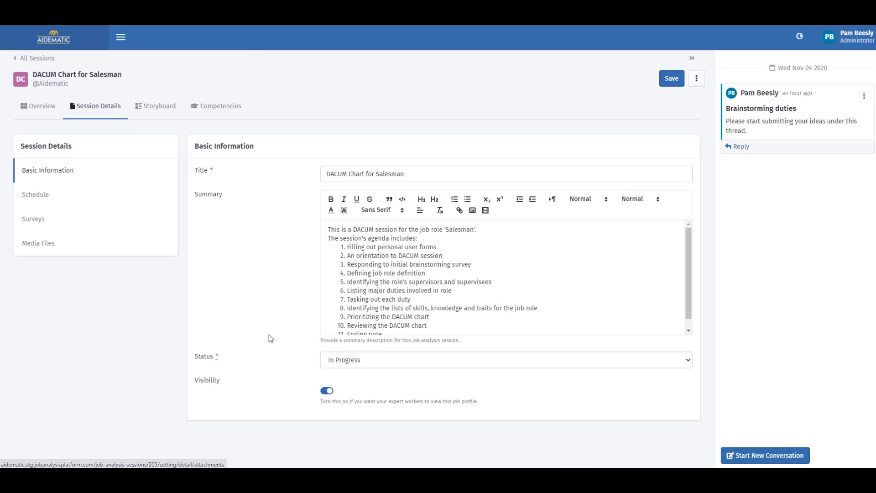
{"action": "left_click", "coordinate": [327, 361]}
{"action": "left_click", "coordinate": [336, 389]}
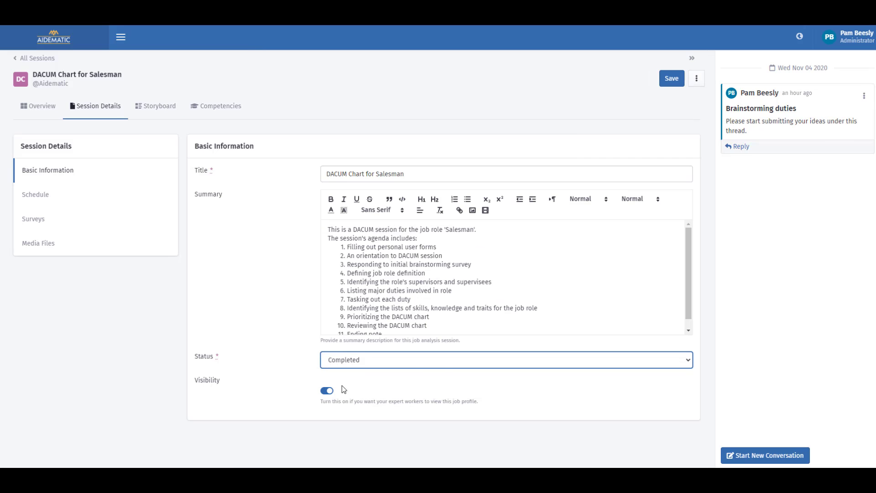
{"action": "left_click", "coordinate": [669, 79]}
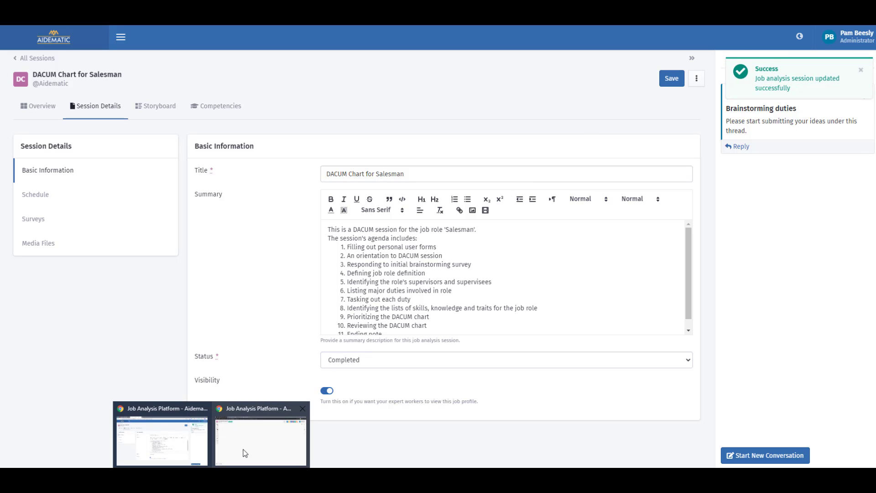
{"action": "left_click", "coordinate": [245, 450]}
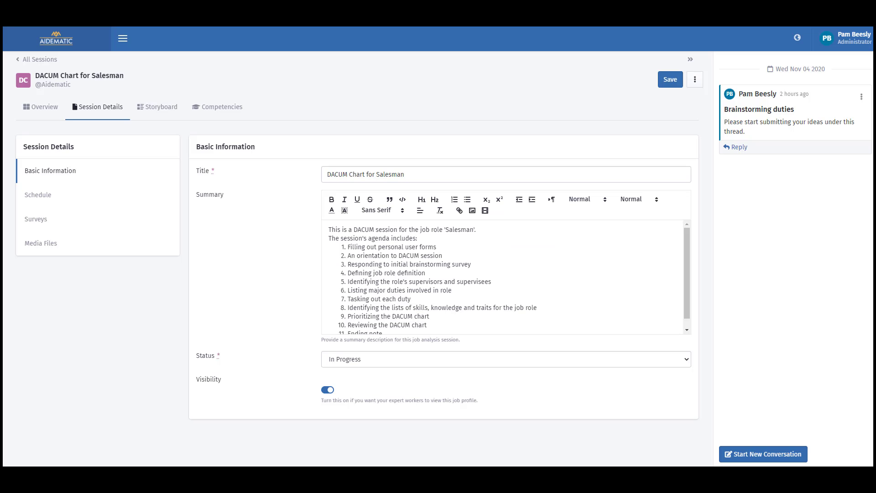
From the list of all sessions, open the DACUM Chart for IT Network Administrator and show its job profile.
{"action": "left_click", "coordinate": [38, 60]}
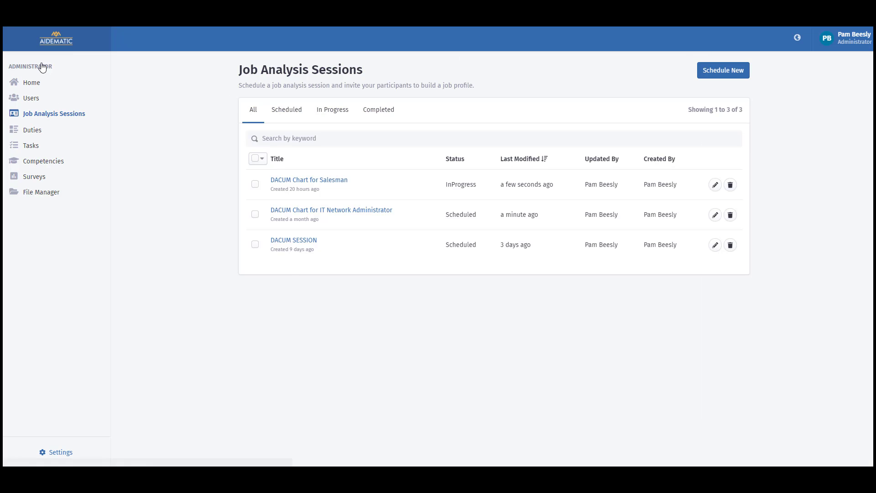
{"action": "left_click", "coordinate": [287, 211]}
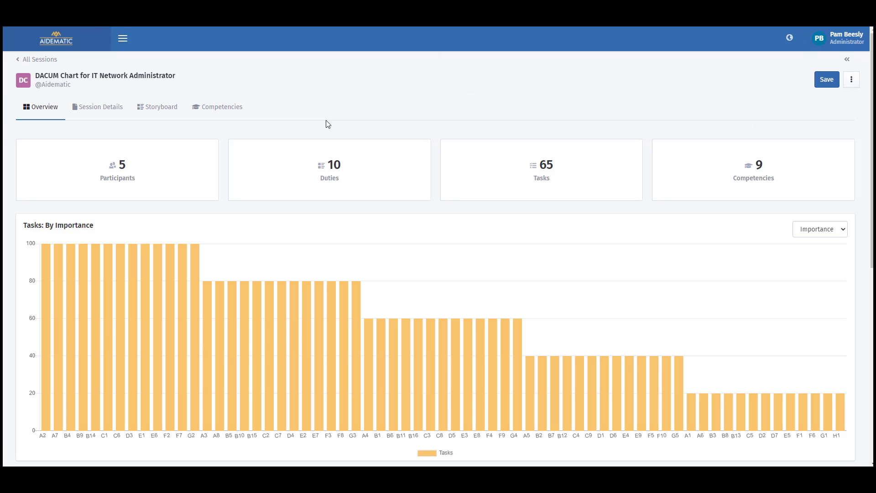
{"action": "left_click", "coordinate": [851, 82]}
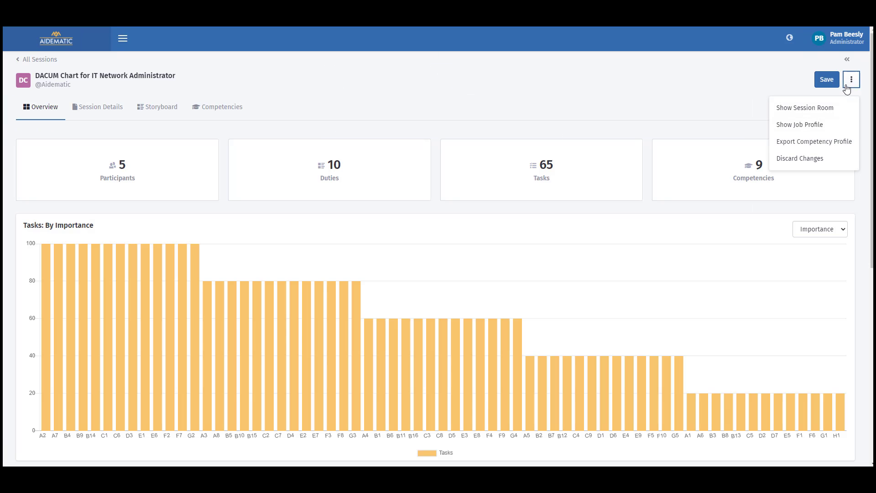
{"action": "left_click", "coordinate": [841, 124]}
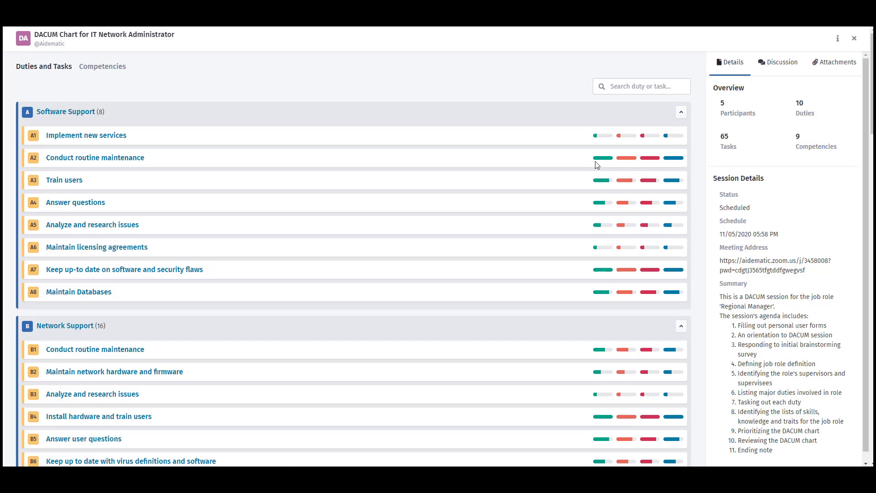
Review the duties and tasks and the competencies in the IT Network Administrator job profile.
{"action": "scroll", "coordinate": [352, 184], "scroll_direction": "down", "scroll_amount": 1}
{"action": "scroll", "coordinate": [352, 184], "scroll_direction": "down", "scroll_amount": 4}
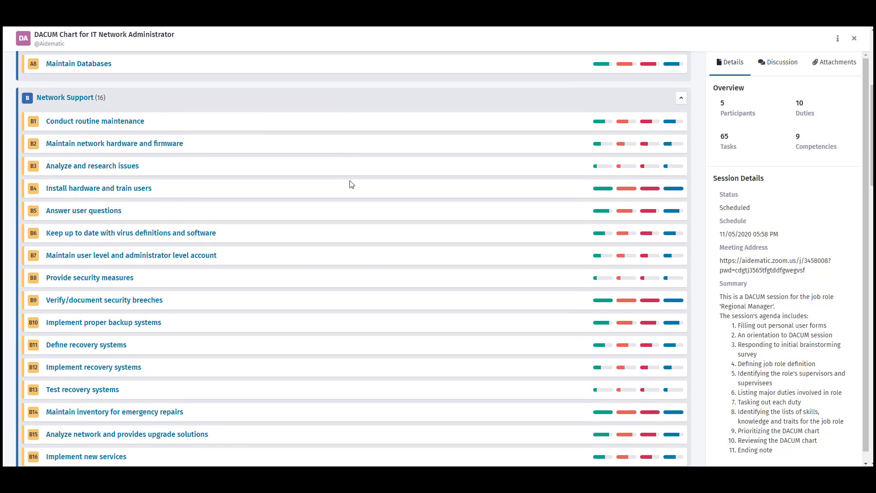
{"action": "scroll", "coordinate": [351, 184], "scroll_direction": "up", "scroll_amount": 5}
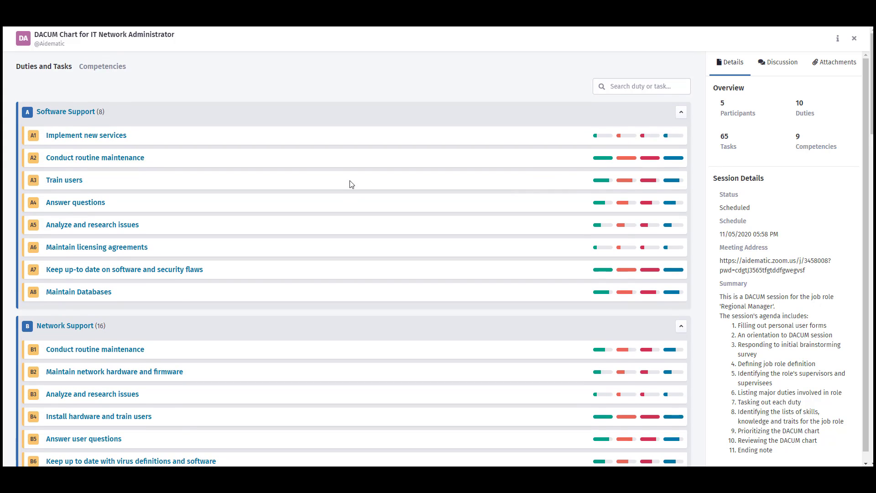
{"action": "left_click", "coordinate": [119, 69]}
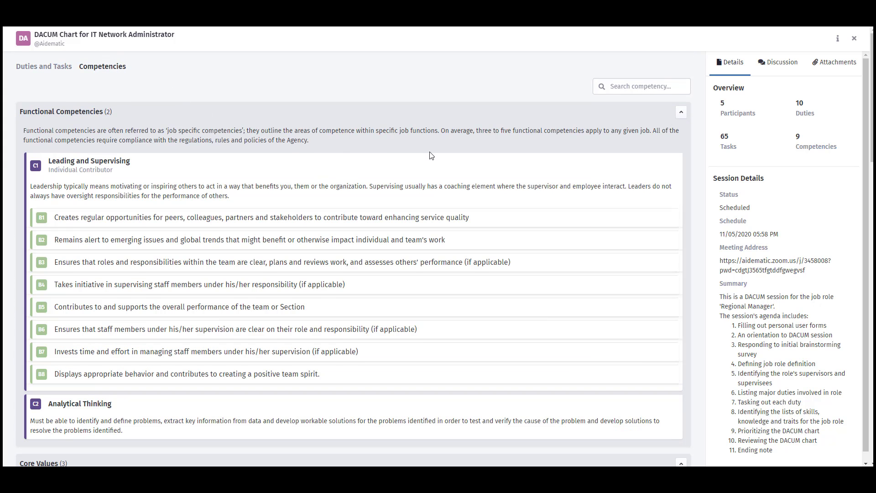
{"action": "scroll", "coordinate": [431, 155], "scroll_direction": "down", "scroll_amount": 4}
{"action": "scroll", "coordinate": [432, 156], "scroll_direction": "up", "scroll_amount": 4}
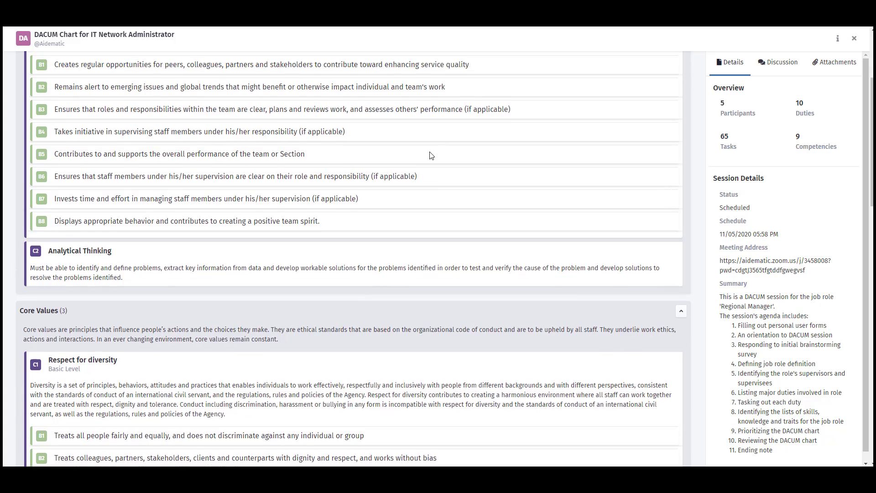